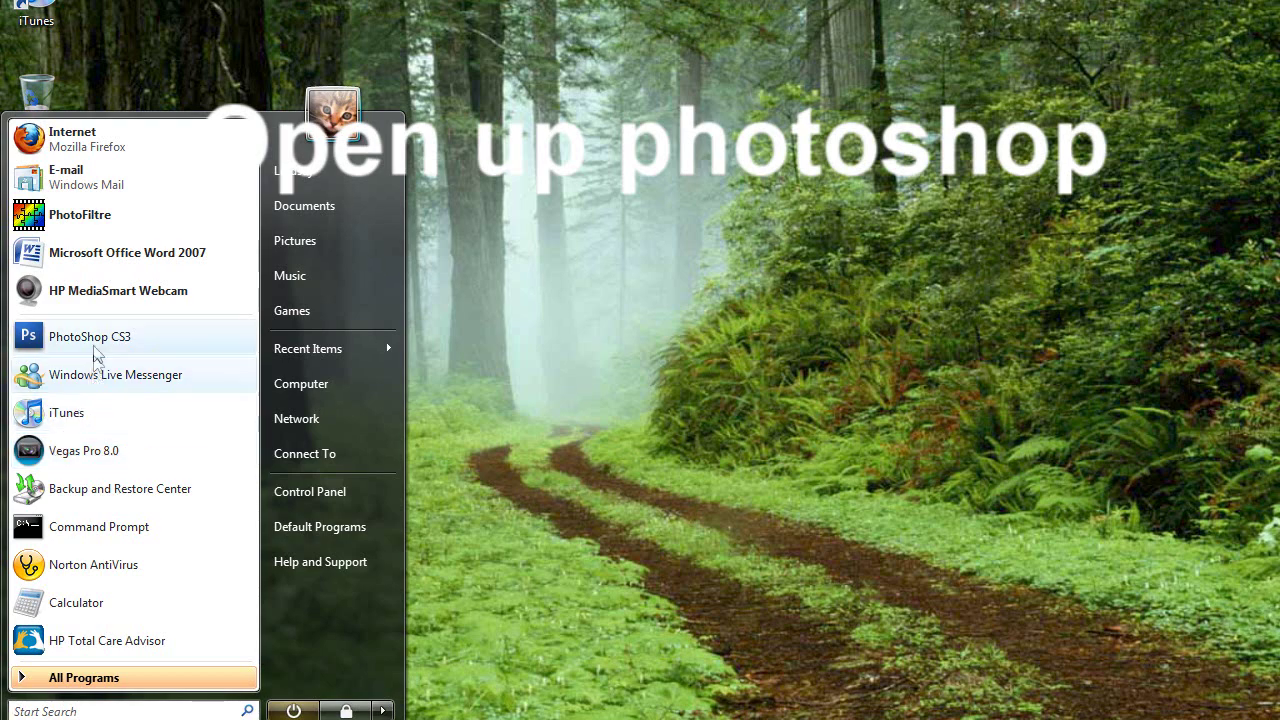
Launch Photoshop CS3 from the Windows Vista Start menu.
click(97, 338)
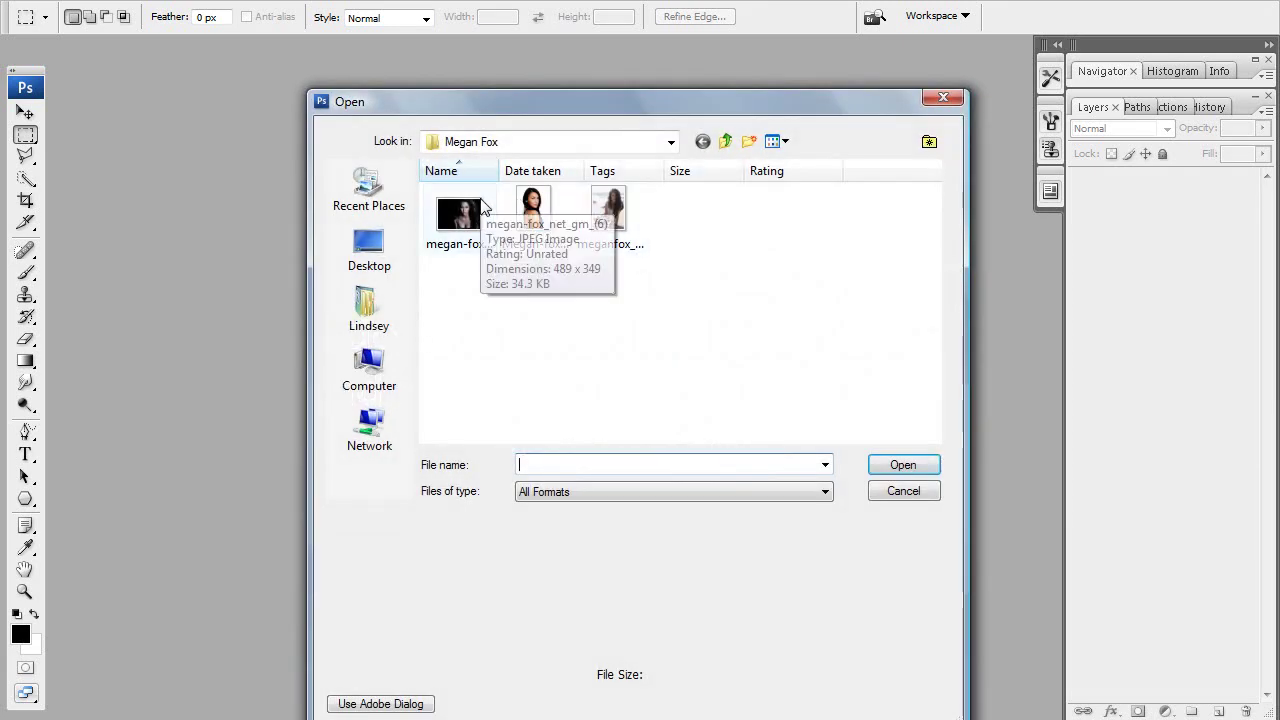
Open the dark JPEG portrait photo as a single Background layer.
double_click(480, 200)
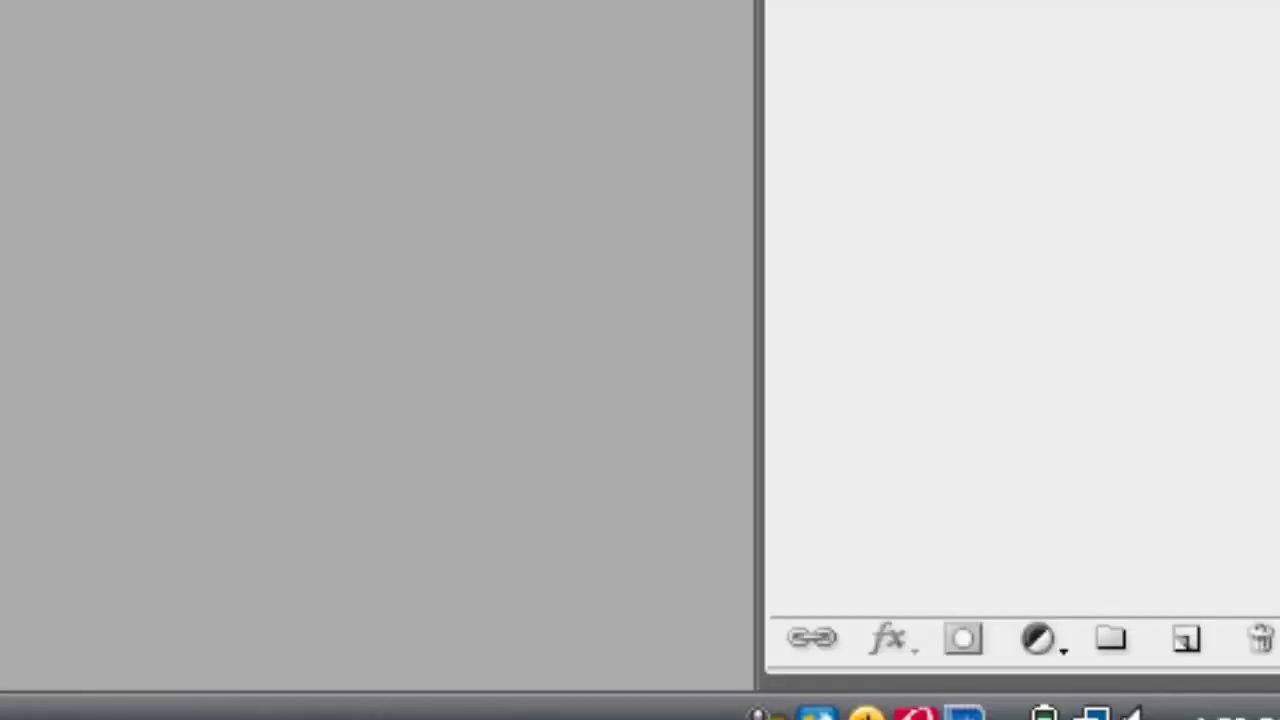
click(1037, 642)
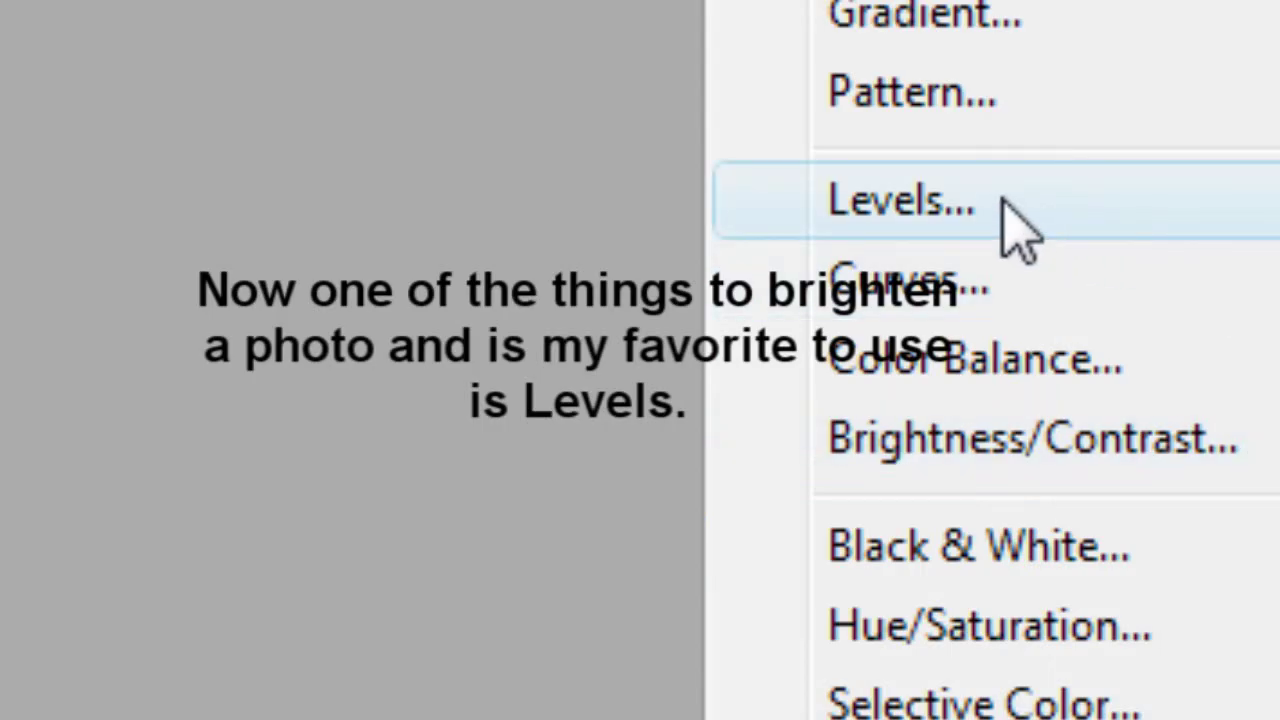
Add a Levels 1 adjustment layer with input levels 59, 1.43 and 219.
click(995, 200)
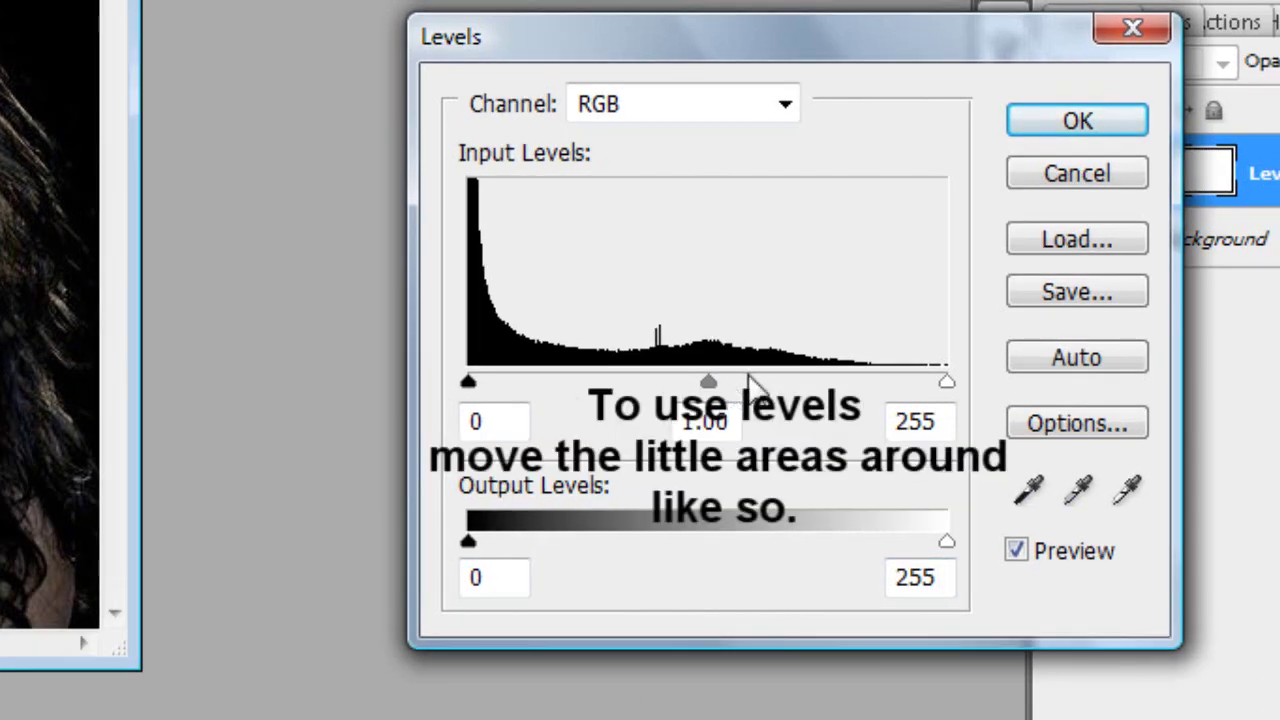
drag(708, 382, 678, 382)
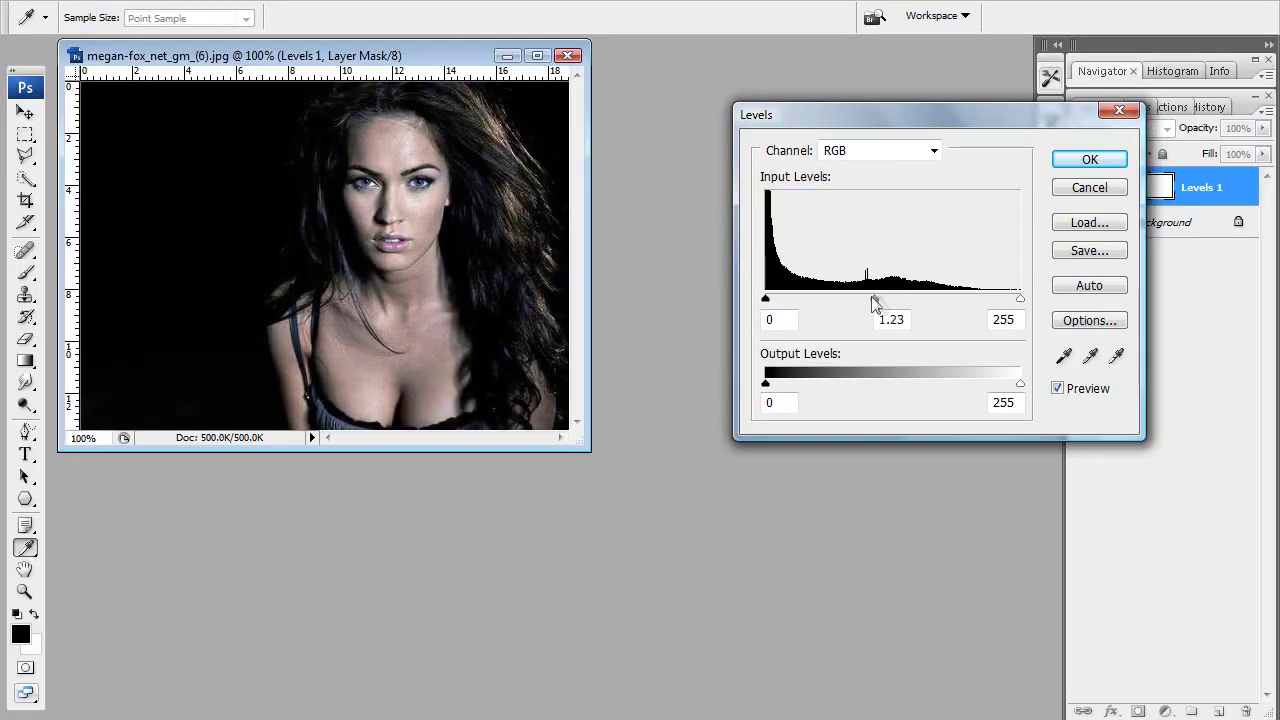
drag(879, 300, 828, 298)
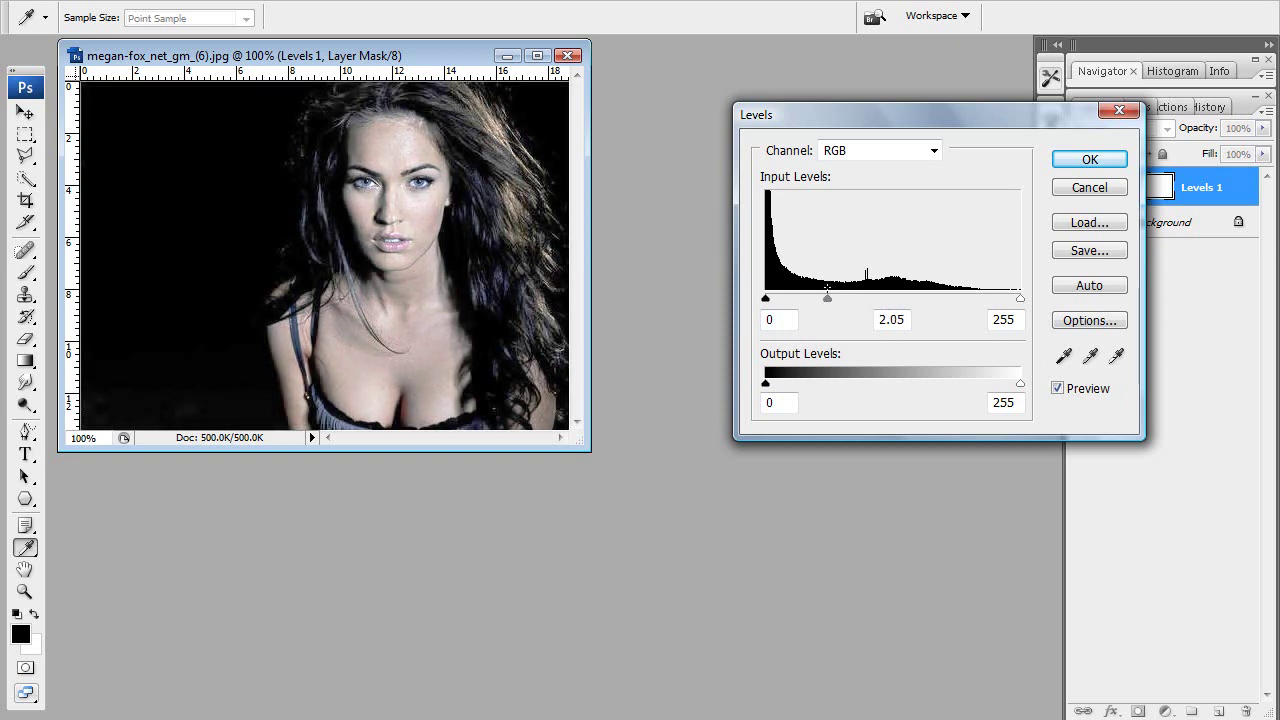
mouse_move(829, 298)
mouse_down()
mouse_move(977, 300)
mouse_move(810, 300)
mouse_move(748, 276)
mouse_move(892, 300)
mouse_move(862, 298)
mouse_up()
drag(763, 303, 826, 318)
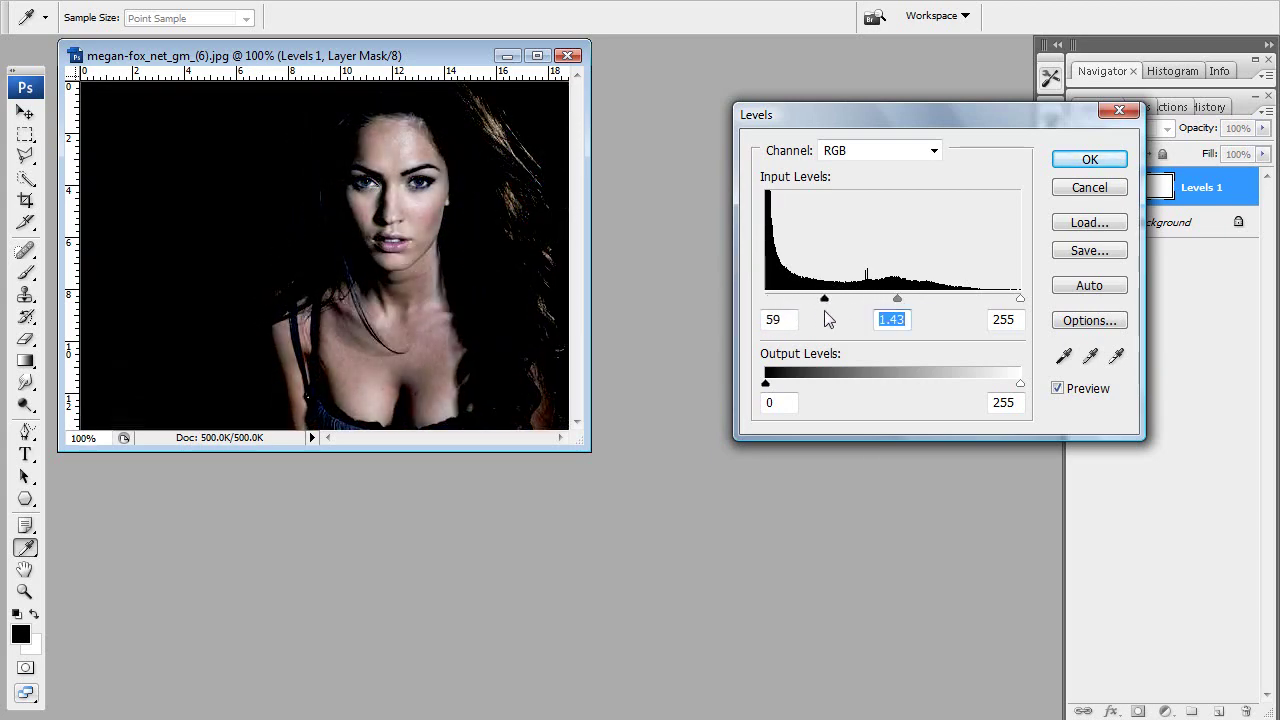
drag(1020, 299, 990, 300)
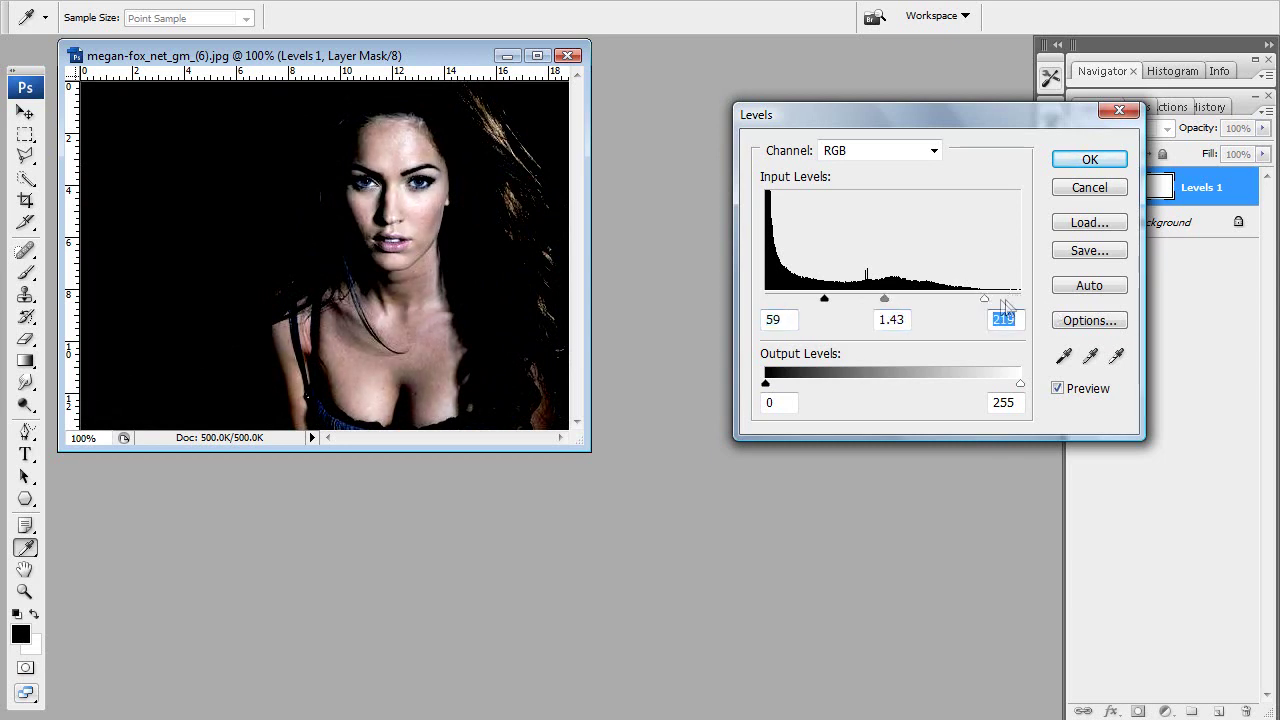
click(1090, 159)
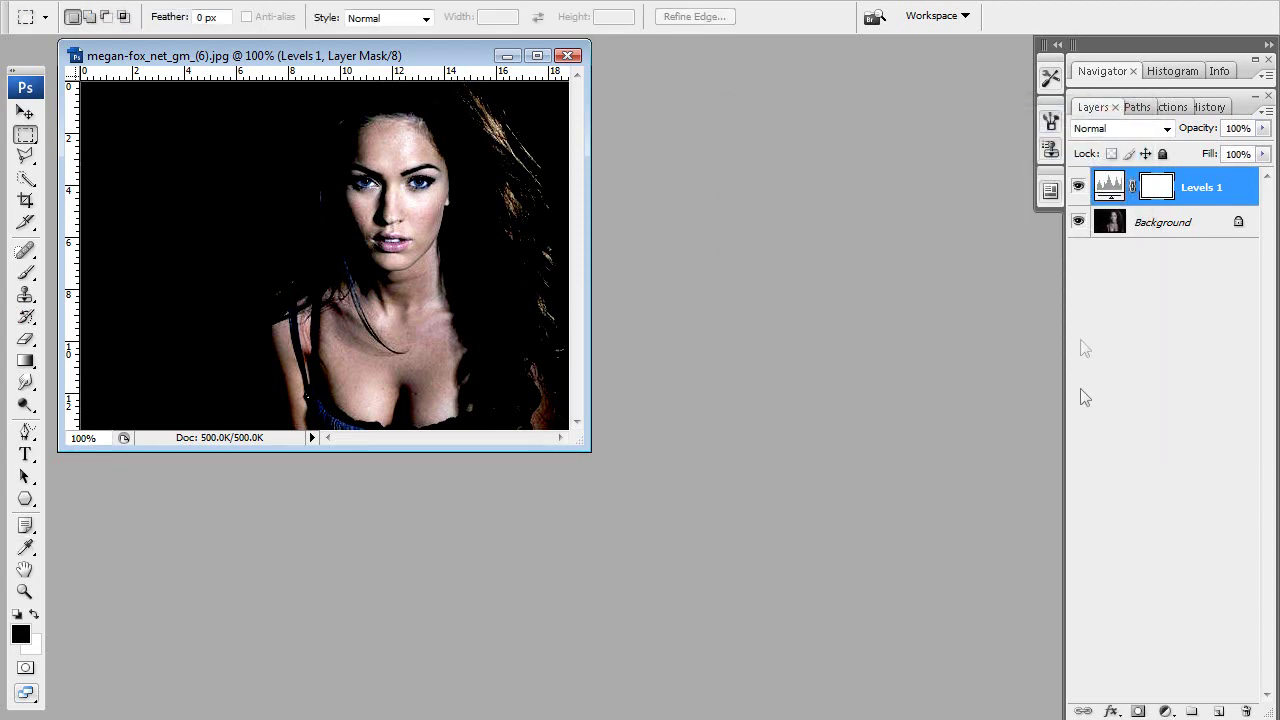
click(1165, 711)
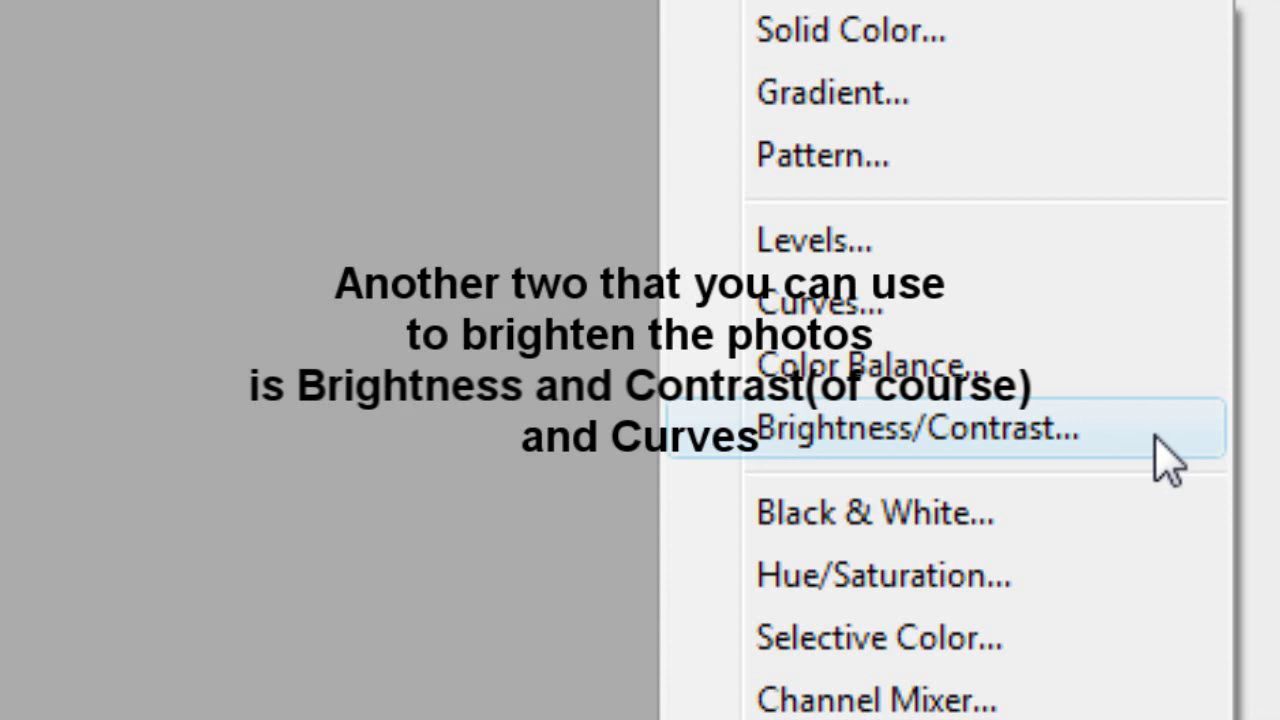
click(847, 309)
click(1082, 287)
mouse_move(1082, 287)
mouse_down()
mouse_move(1029, 259)
mouse_move(1086, 337)
mouse_move(1037, 297)
mouse_up()
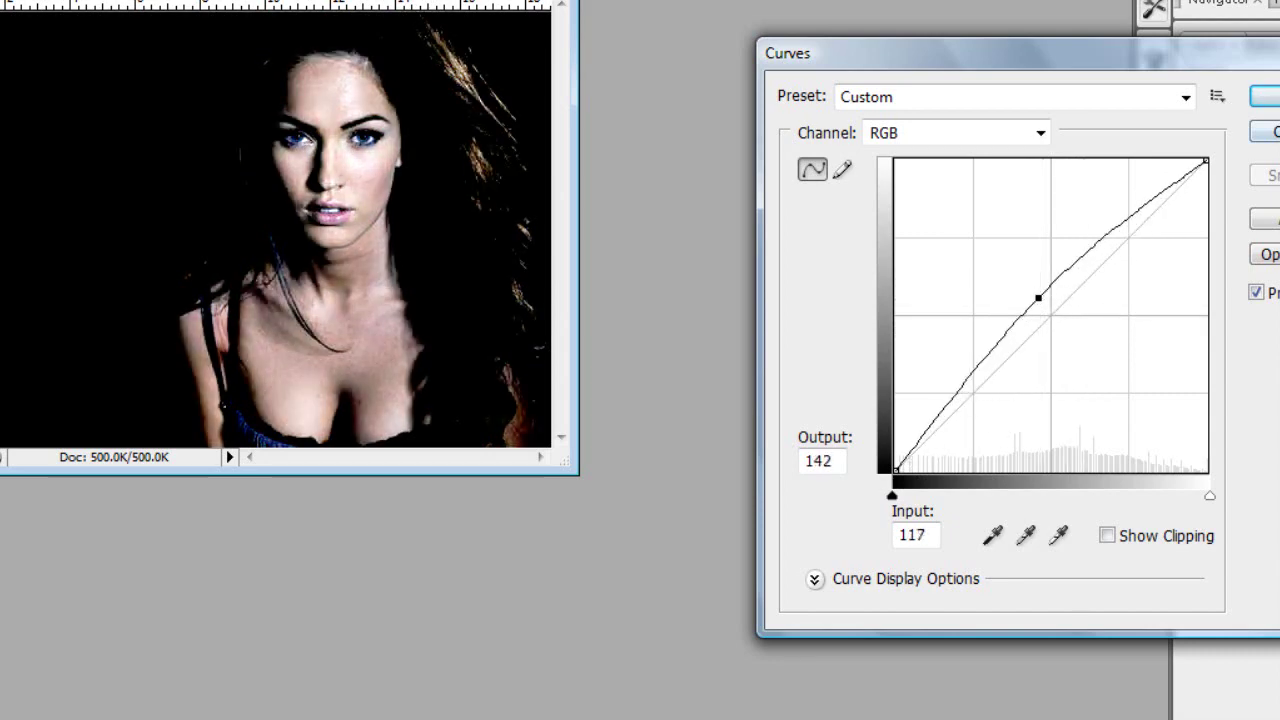
key(Return)
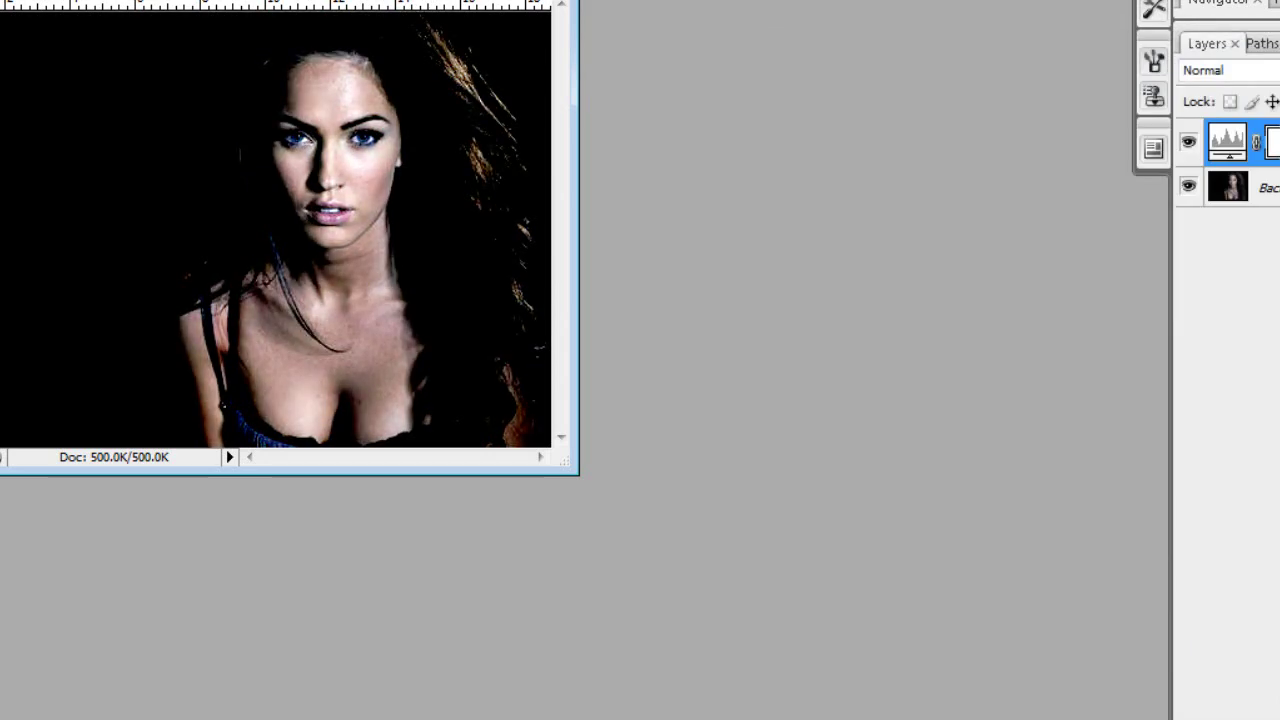
click(1240, 712)
click(1106, 494)
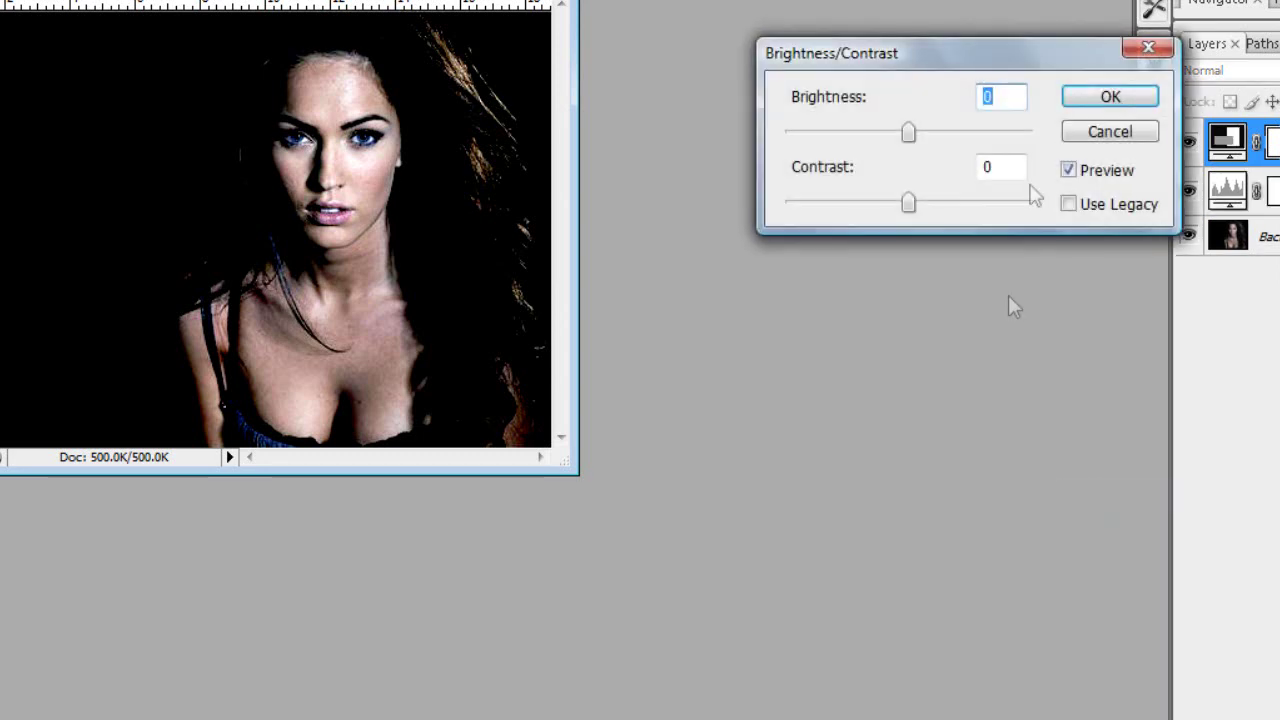
drag(908, 133, 947, 133)
mouse_move(910, 202)
mouse_down()
mouse_move(743, 193)
mouse_move(909, 220)
mouse_move(986, 203)
mouse_up()
click(1102, 136)
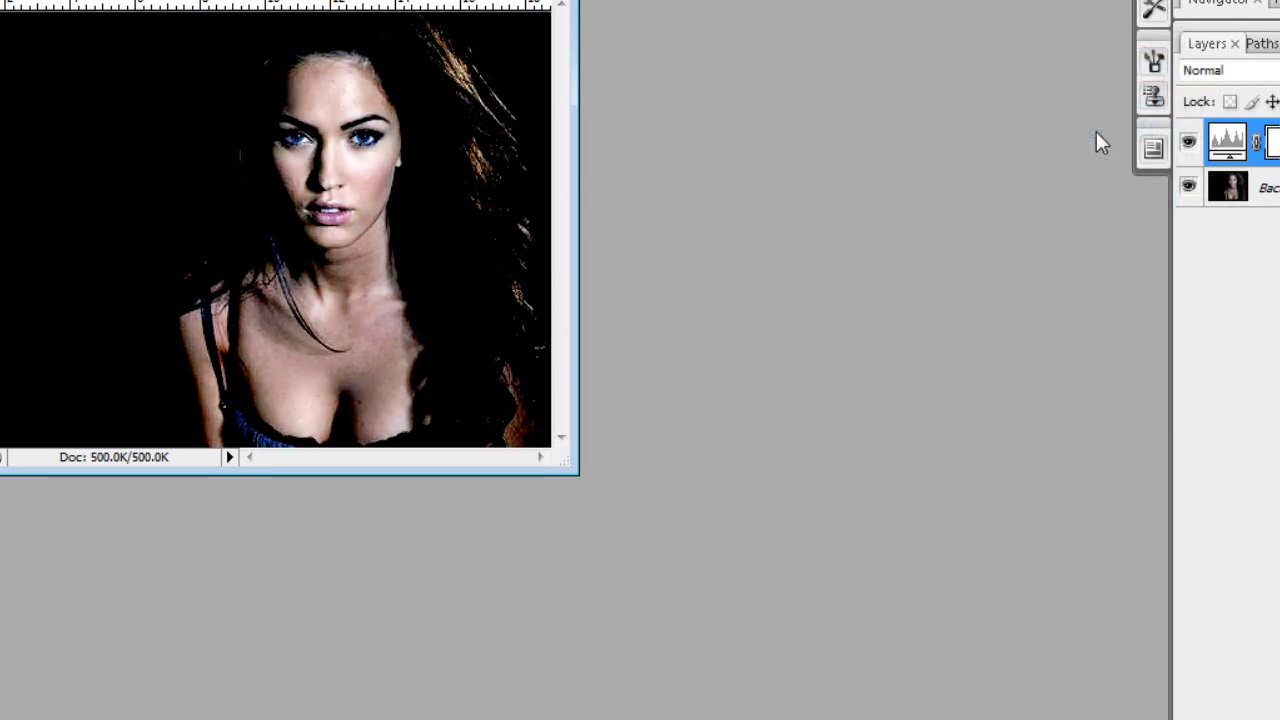
click(1265, 187)
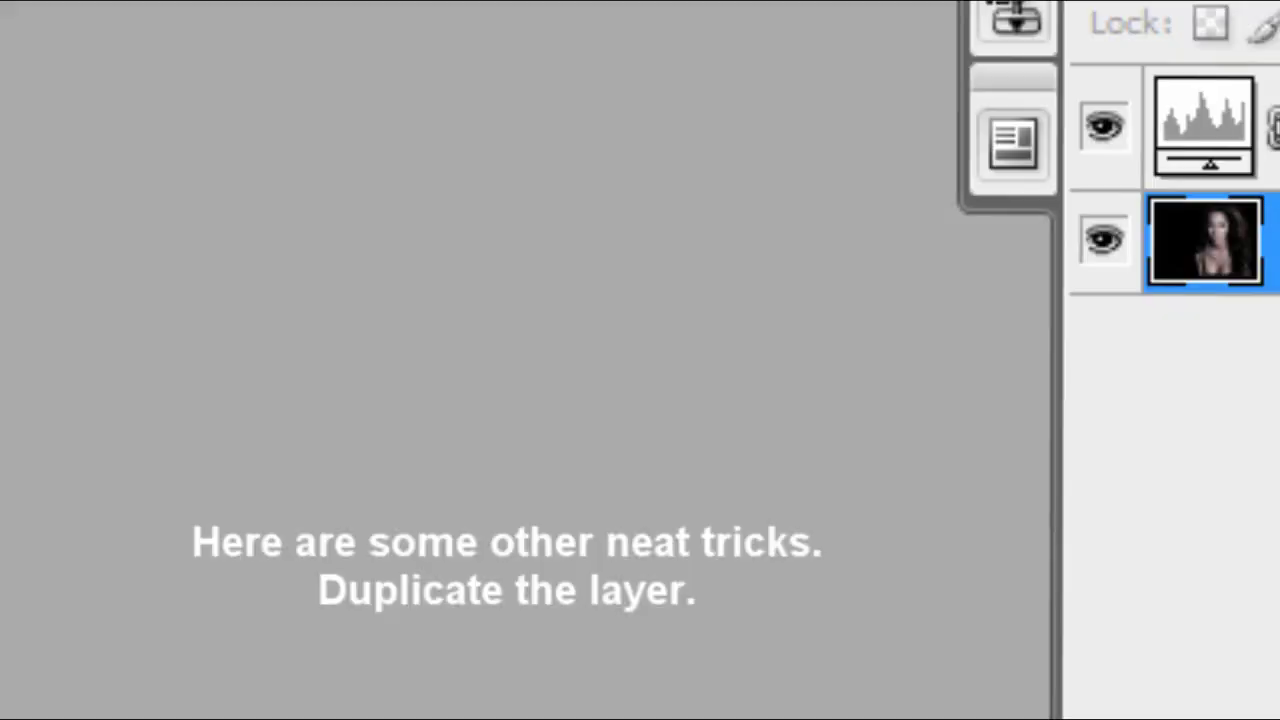
Duplicate the Background layer and set Background copy's blend mode to Screen.
right_click(1265, 188)
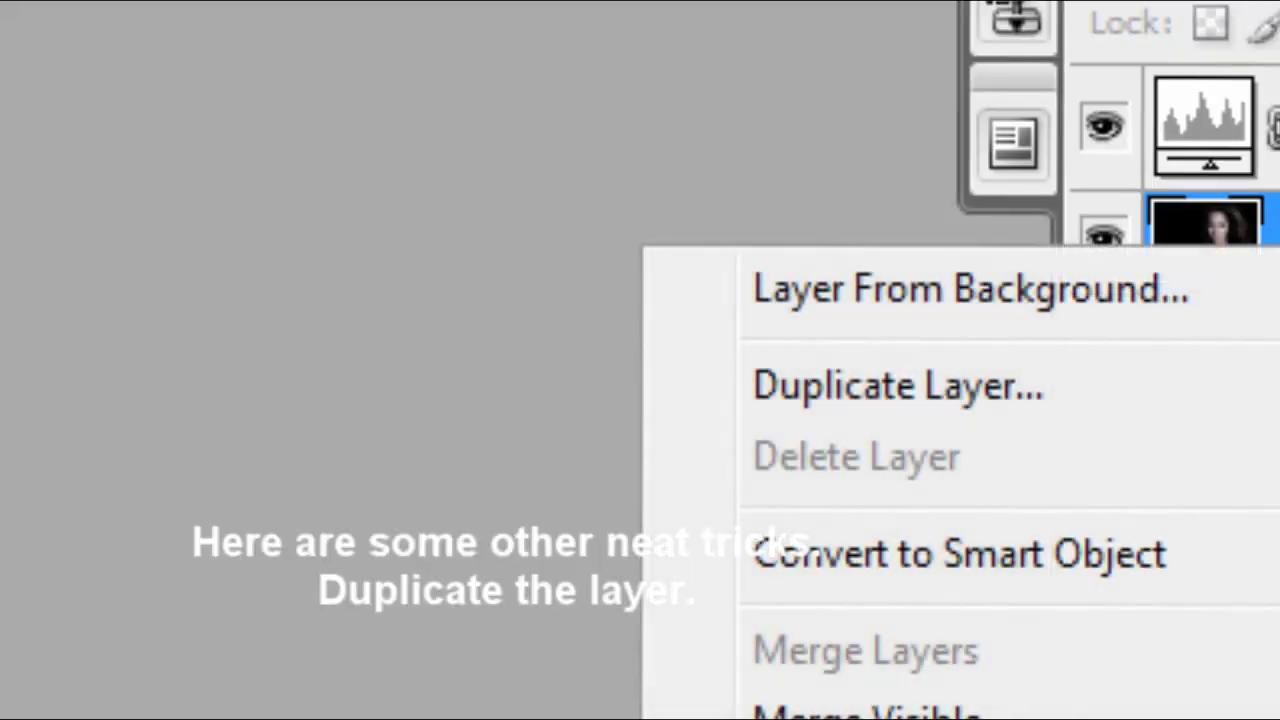
click(976, 408)
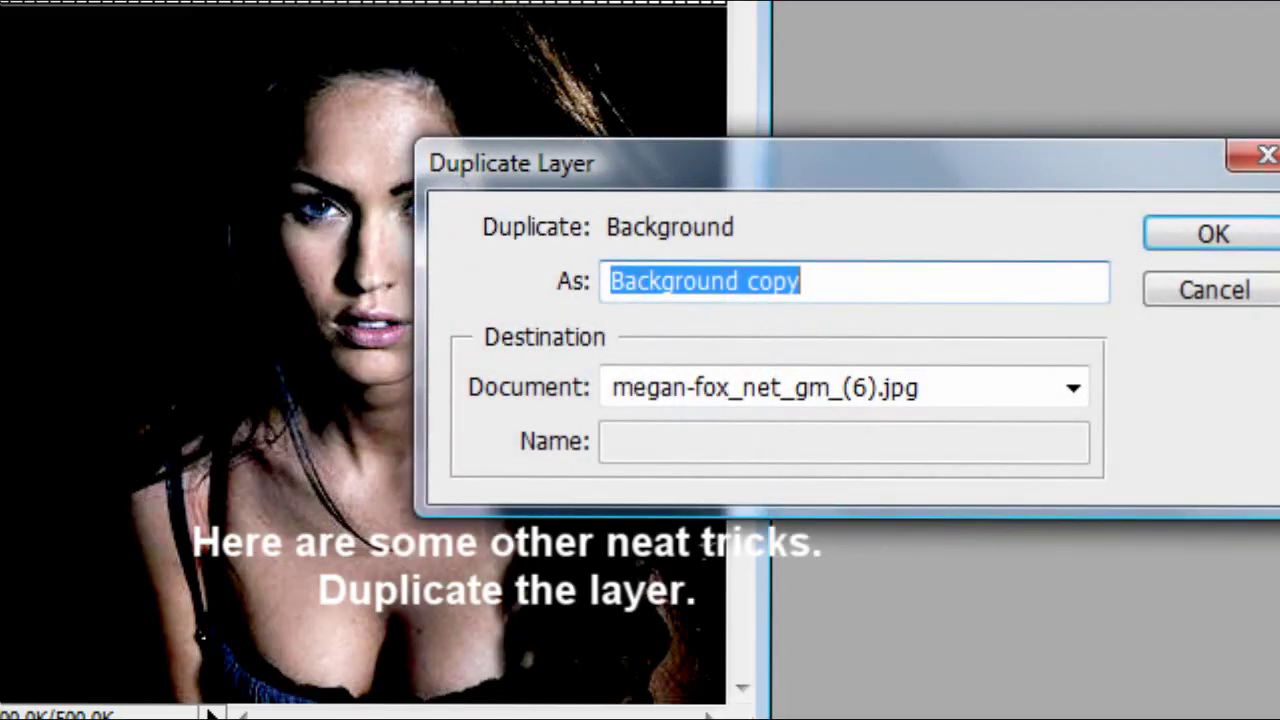
click(1209, 240)
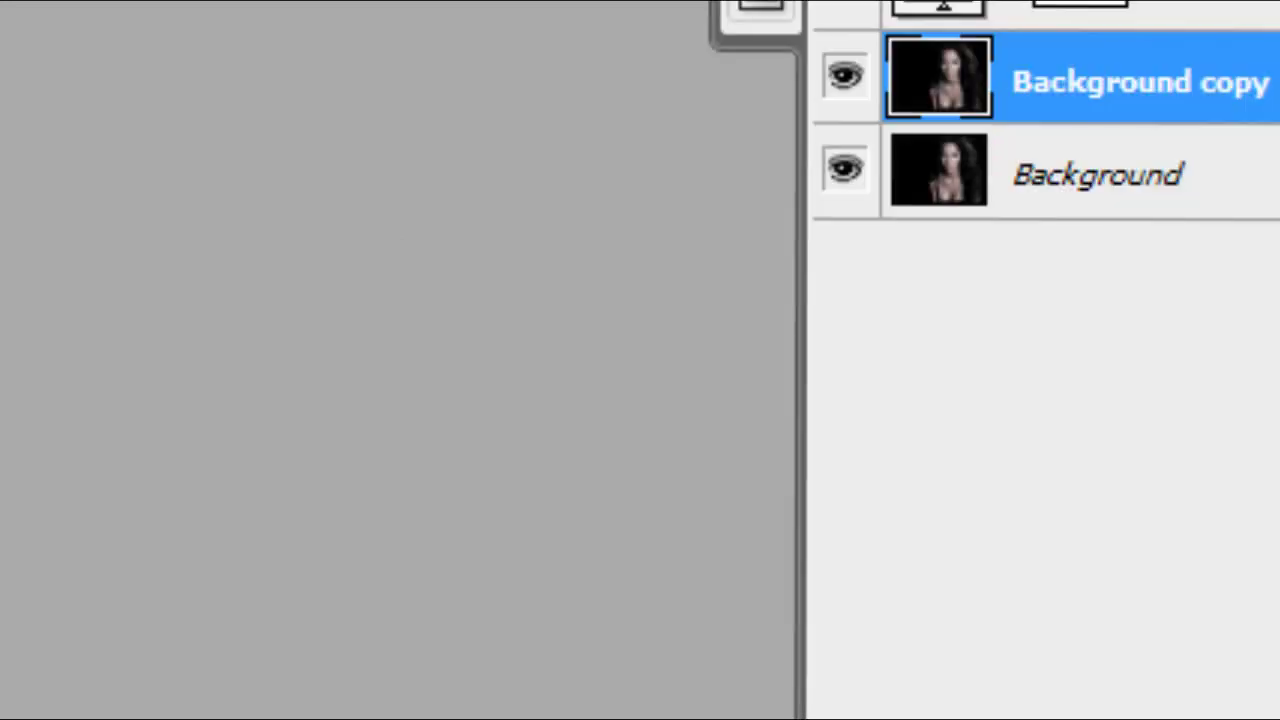
click(990, 118)
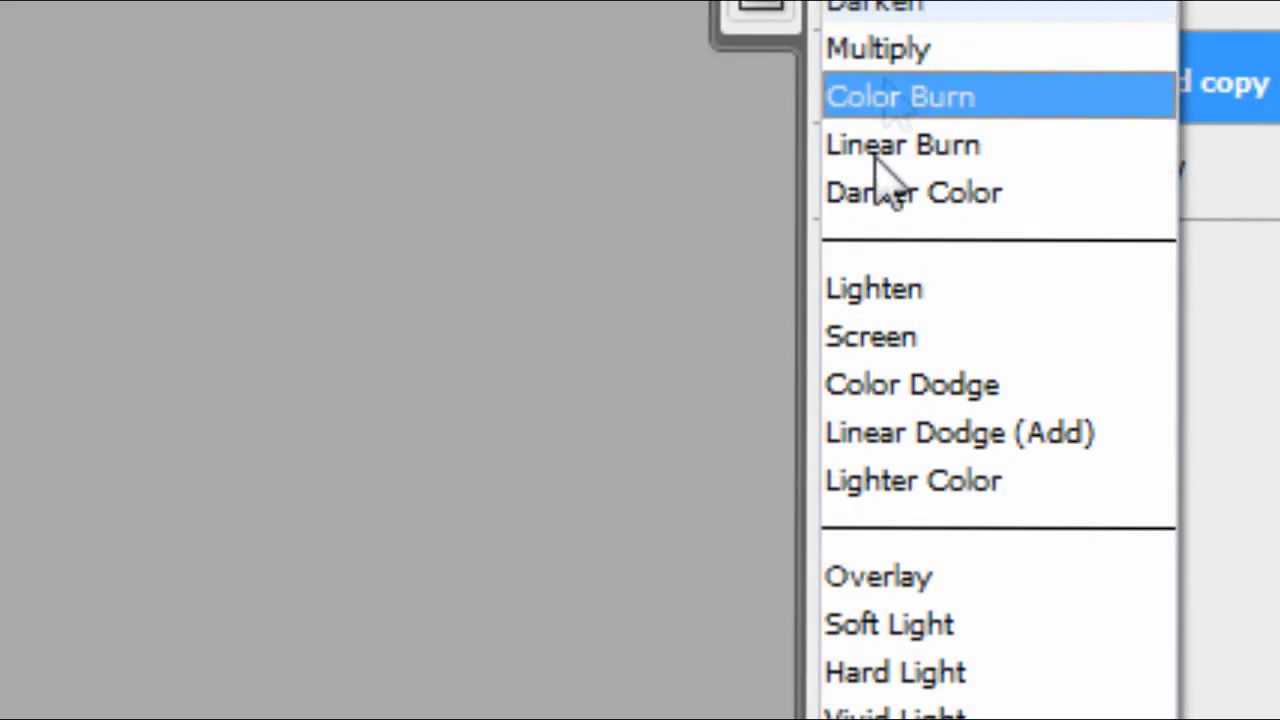
click(922, 628)
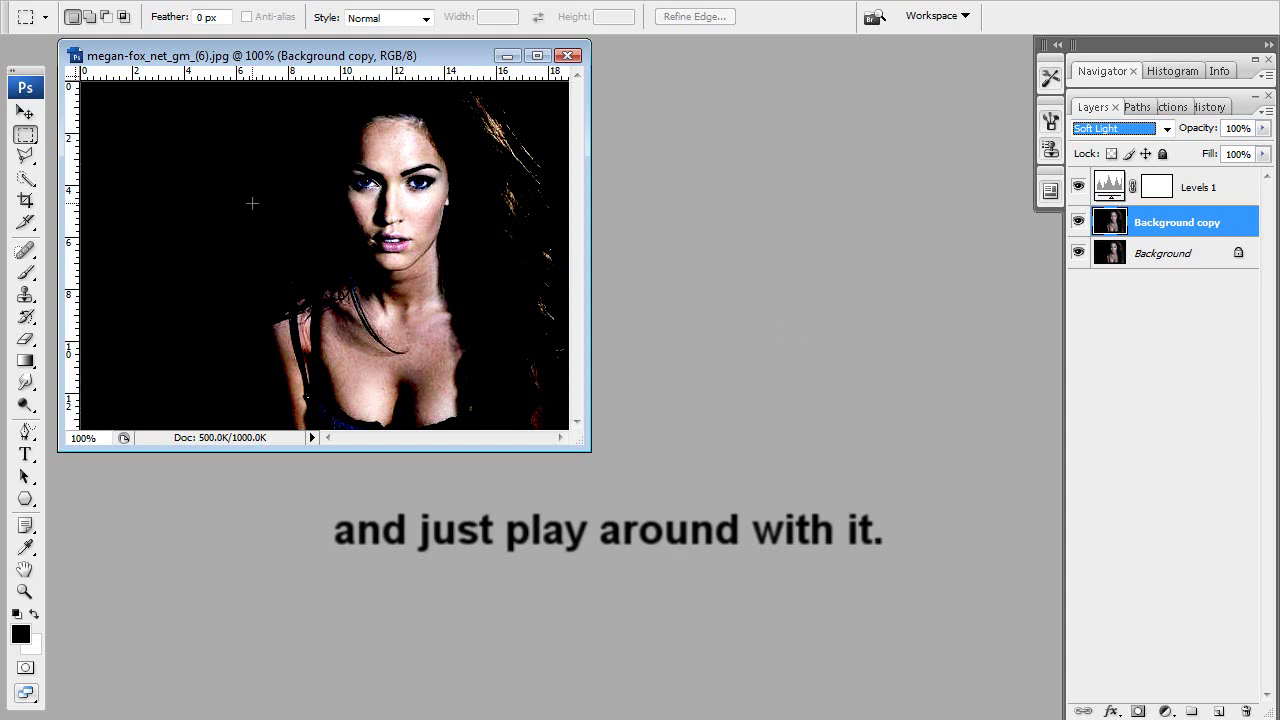
click(1138, 136)
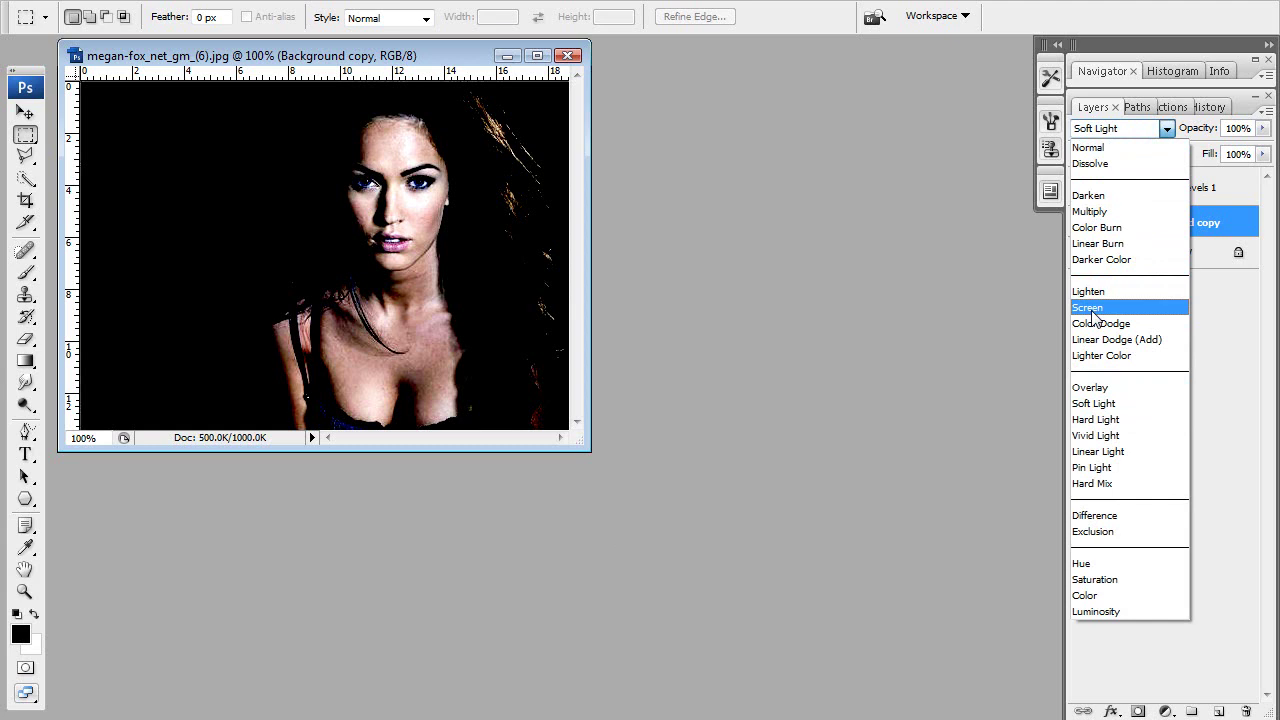
click(1094, 310)
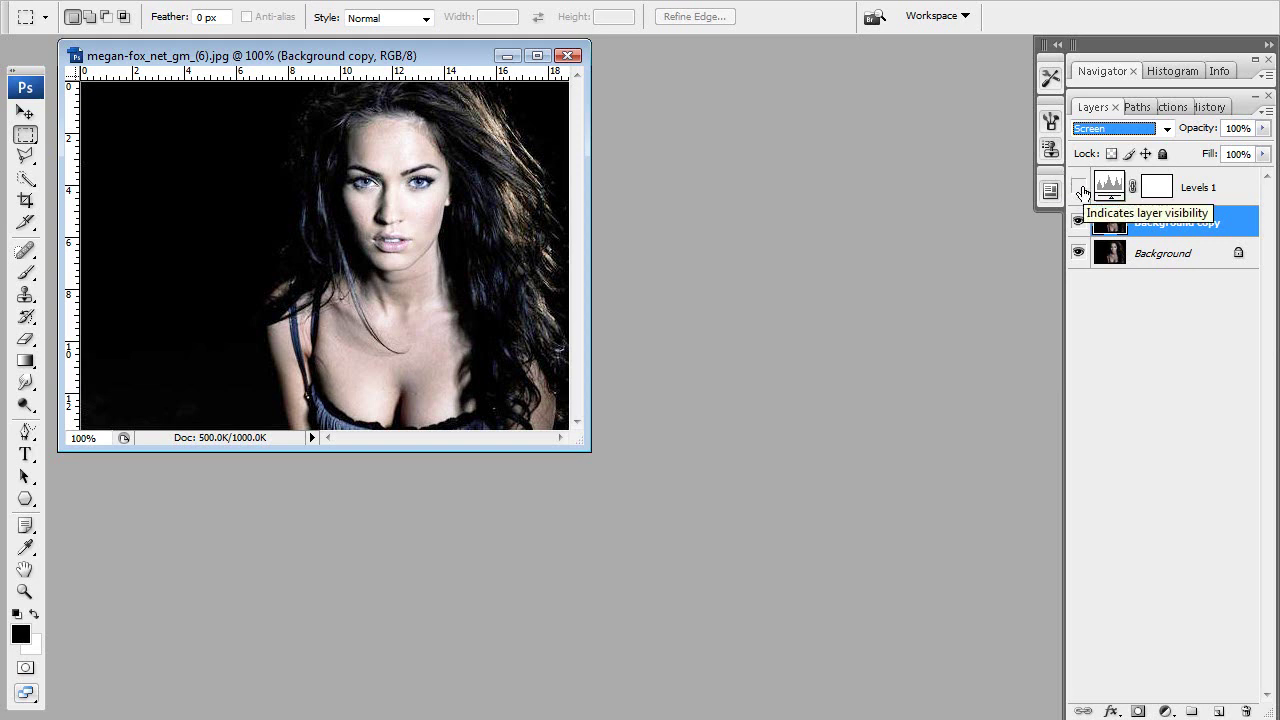
Show Levels 1 again and toggle Background copy's visibility to compare before and after.
click(1078, 187)
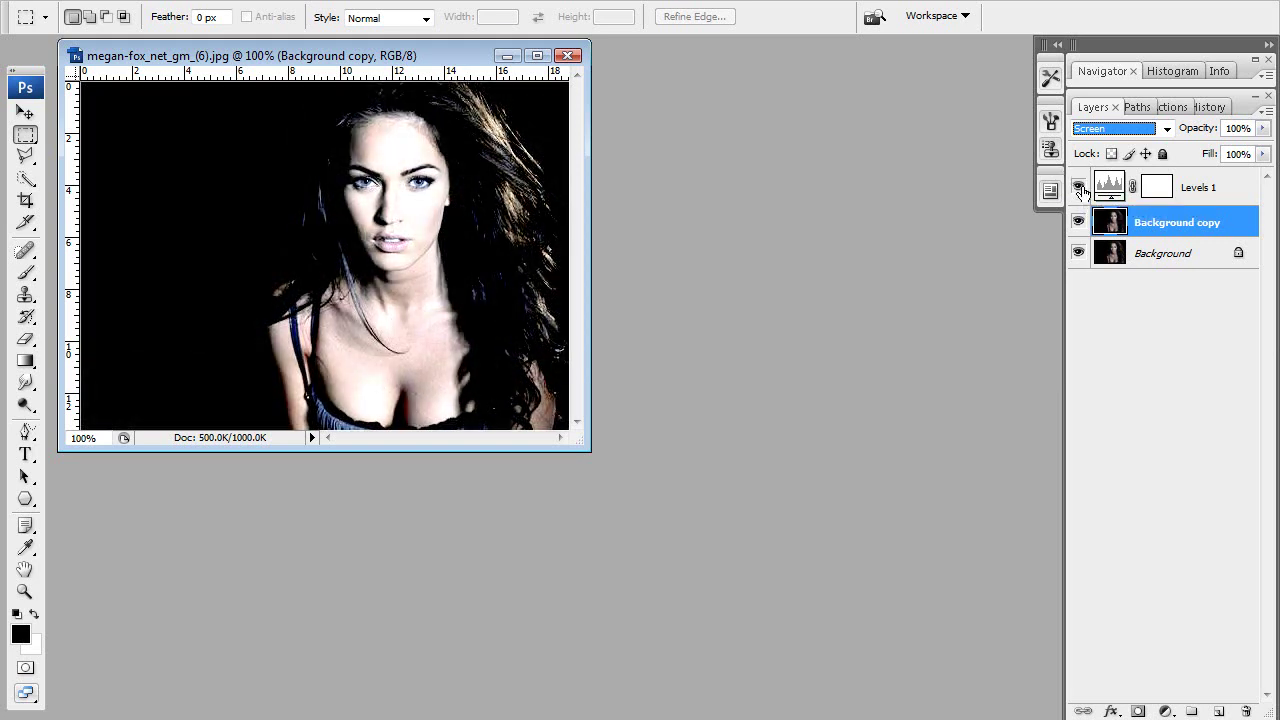
click(1078, 222)
click(1078, 222)
click(1078, 222)
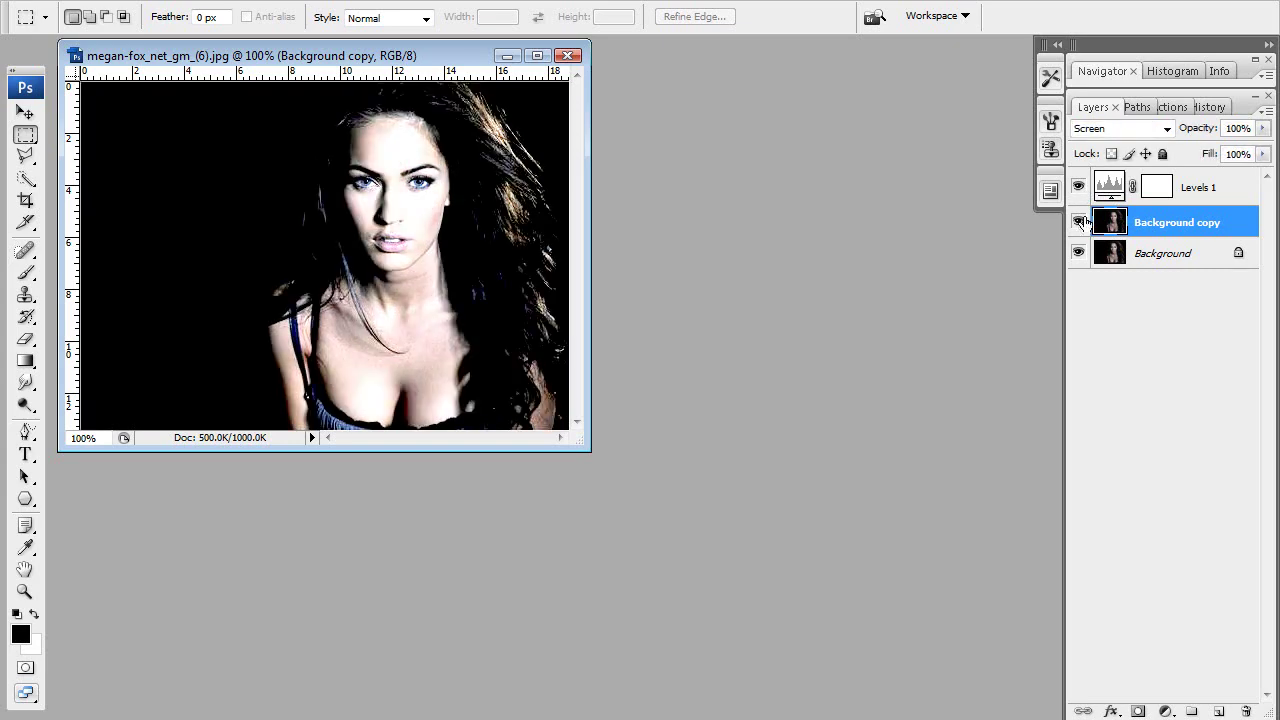
click(1079, 222)
click(1079, 222)
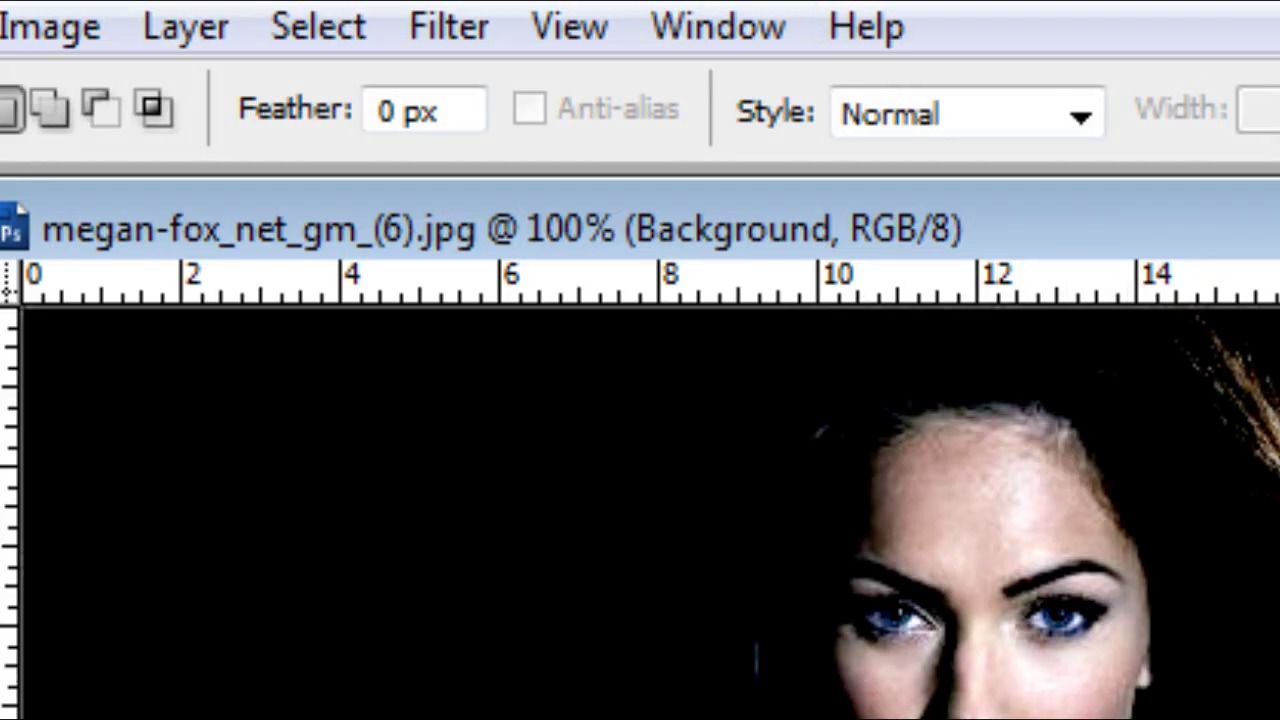
Open the Surface Blur filter with its preview centred on the face.
click(450, 28)
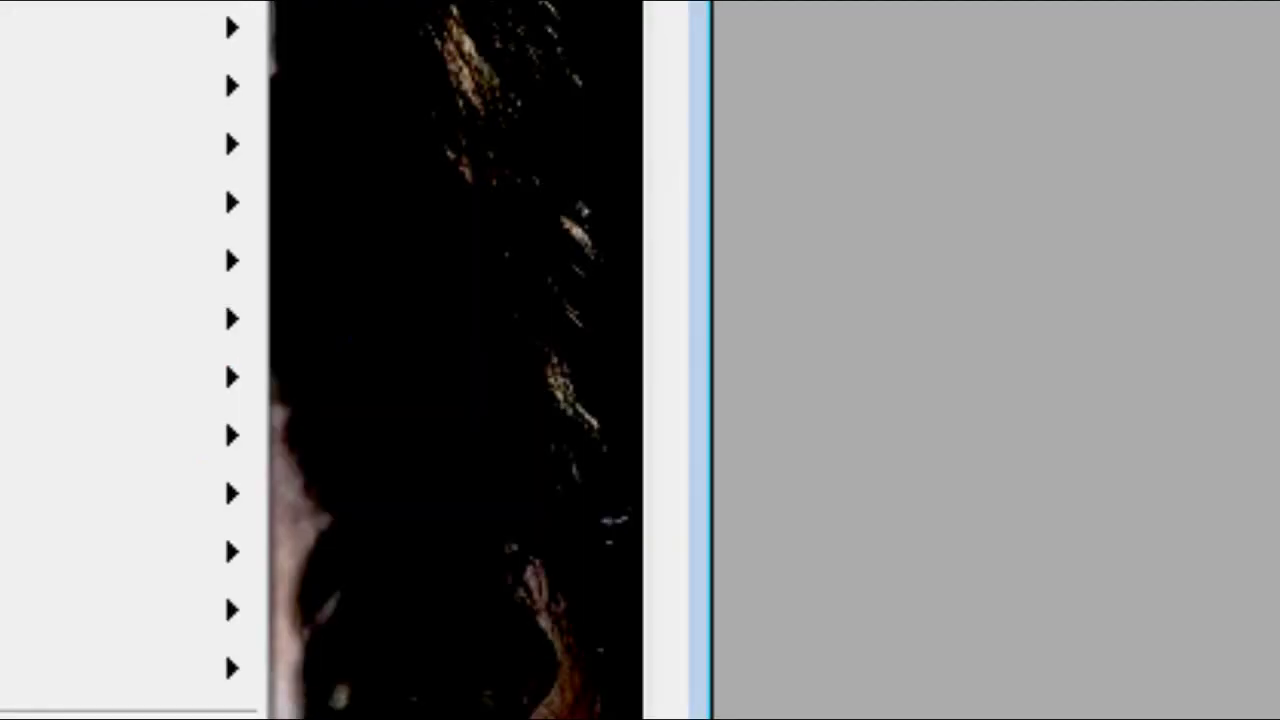
mouse_move(120, 28)
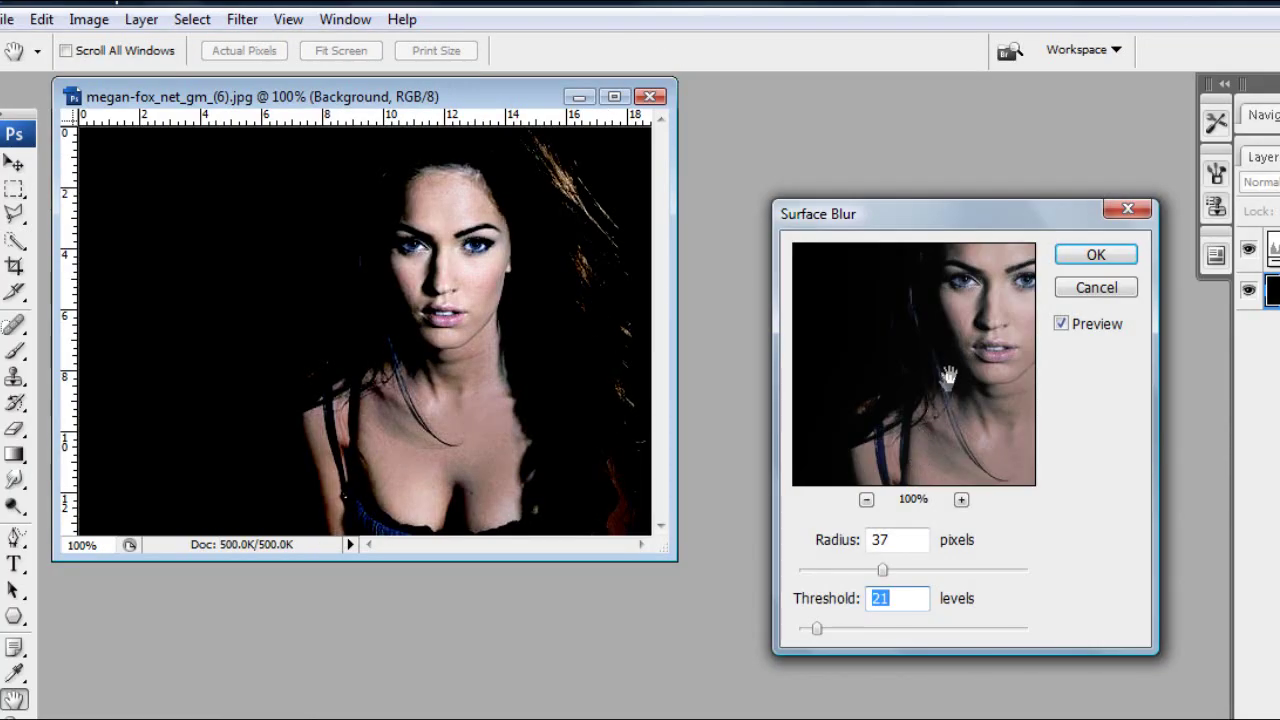
mouse_move(943, 371)
mouse_down()
mouse_move(857, 350)
mouse_move(891, 391)
mouse_up()
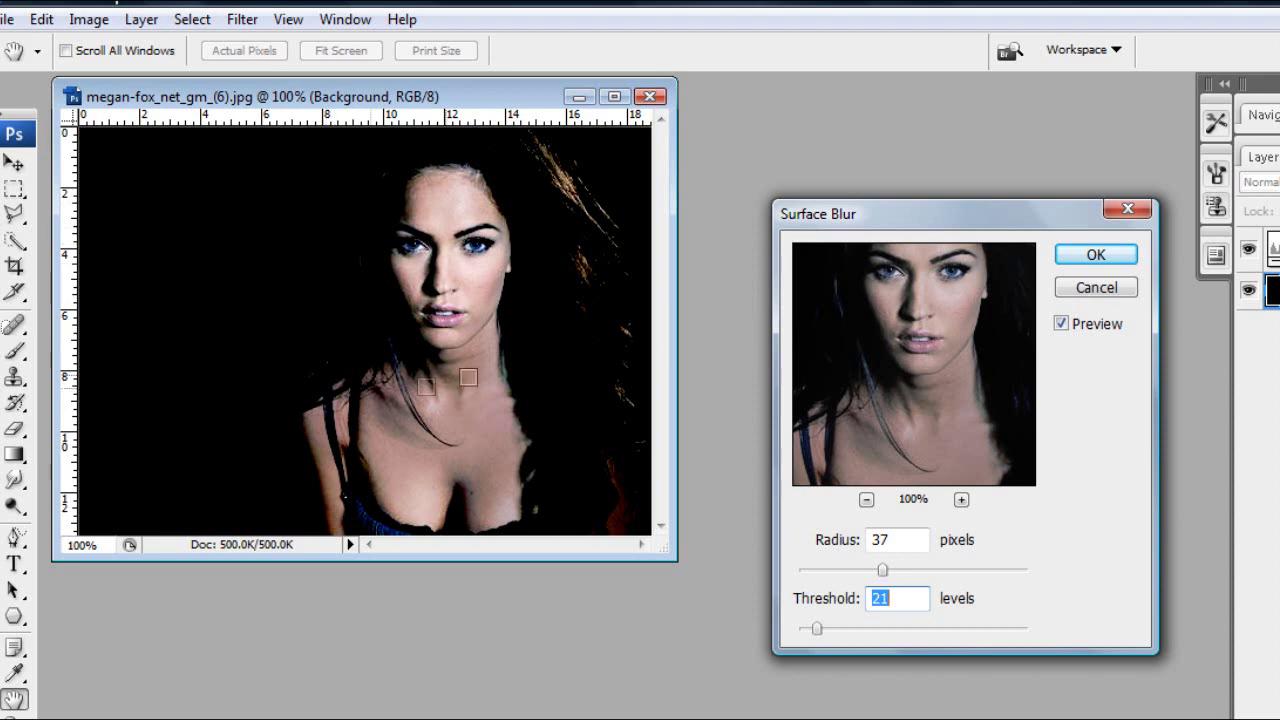
click(486, 260)
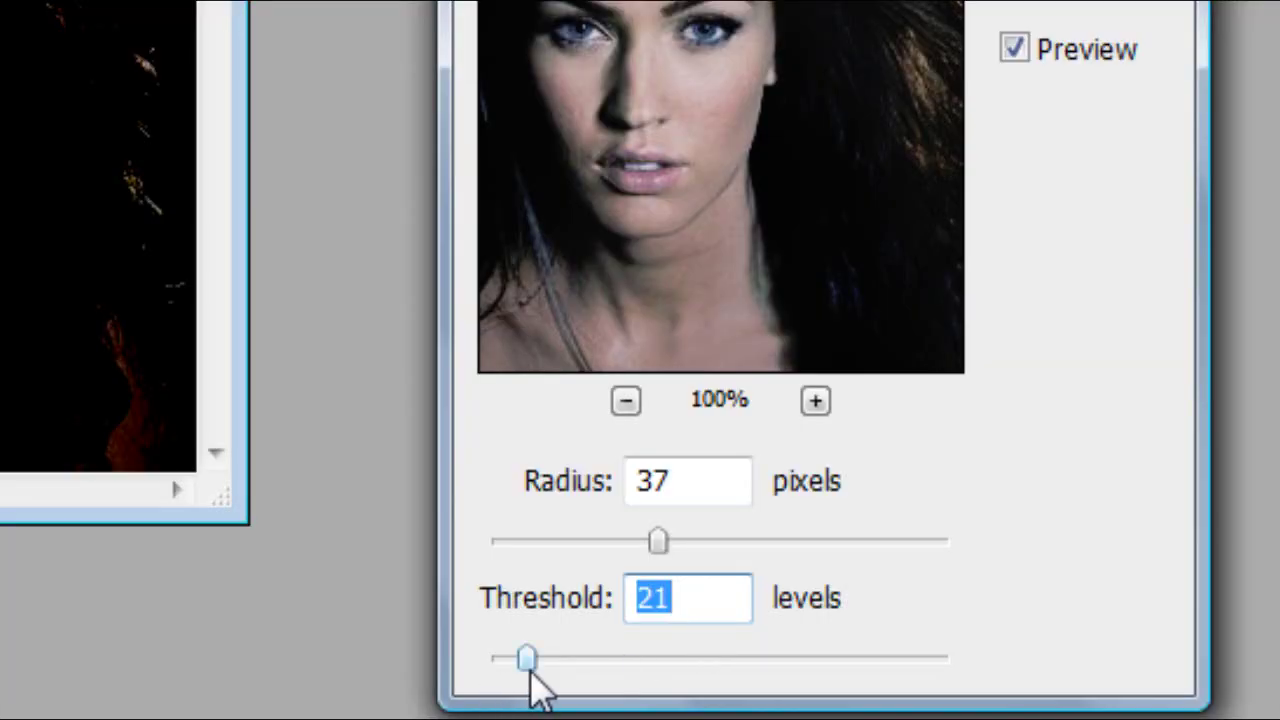
Apply Surface Blur with Radius 27 pixels and Threshold 19 levels.
mouse_move(530, 672)
mouse_down()
mouse_move(531, 660)
mouse_move(551, 676)
mouse_move(583, 660)
mouse_up()
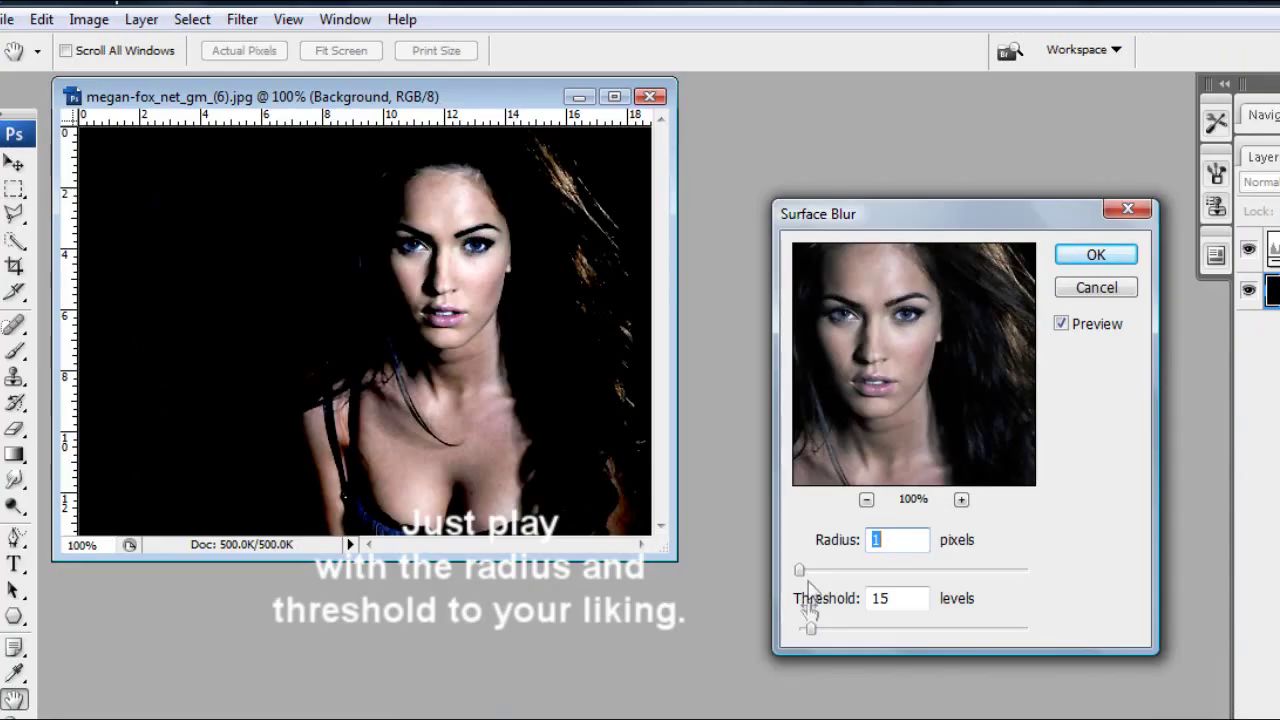
mouse_move(810, 629)
mouse_down()
mouse_move(860, 632)
mouse_move(845, 634)
mouse_up()
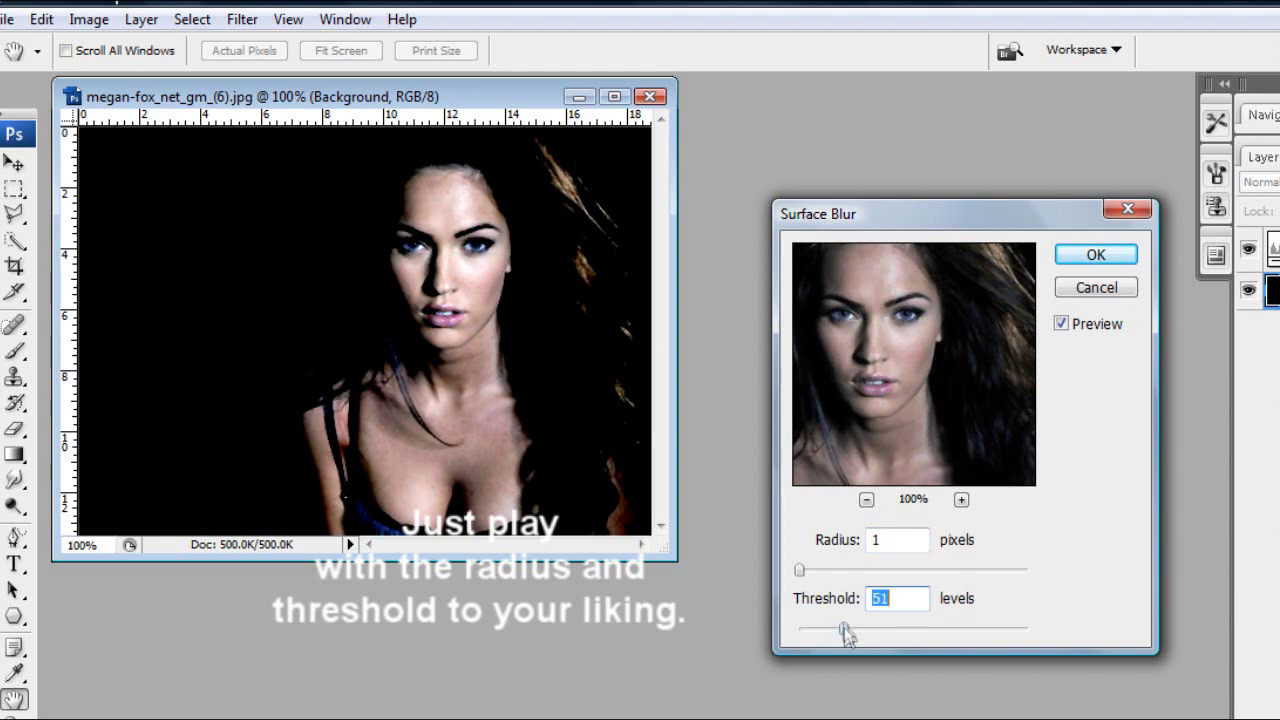
mouse_move(800, 572)
mouse_down()
mouse_move(850, 580)
mouse_move(816, 570)
mouse_up()
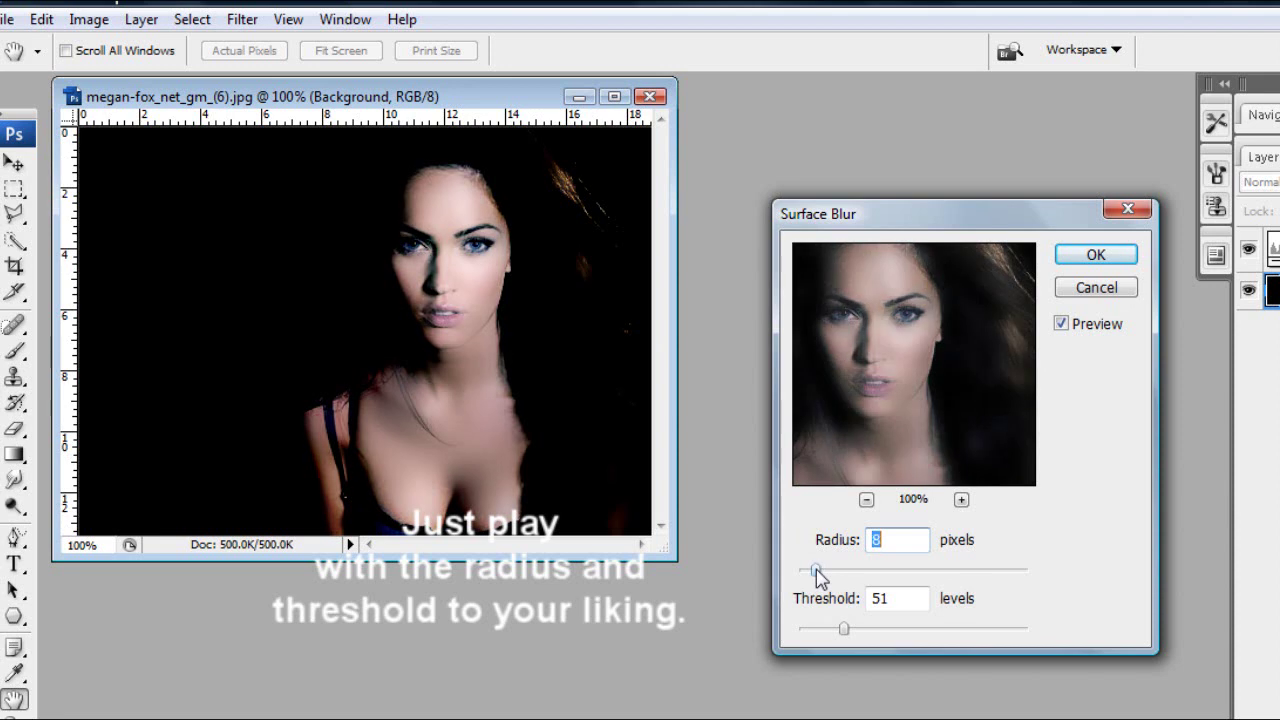
drag(845, 630, 808, 632)
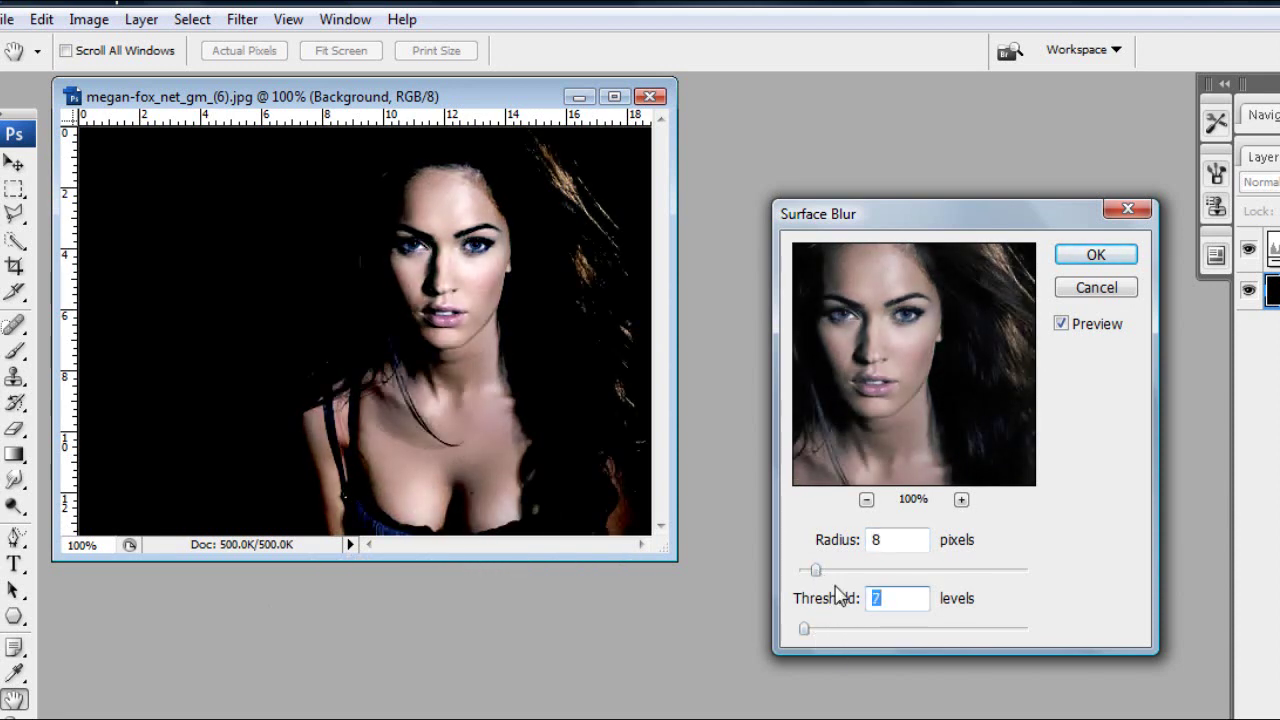
drag(823, 571, 858, 571)
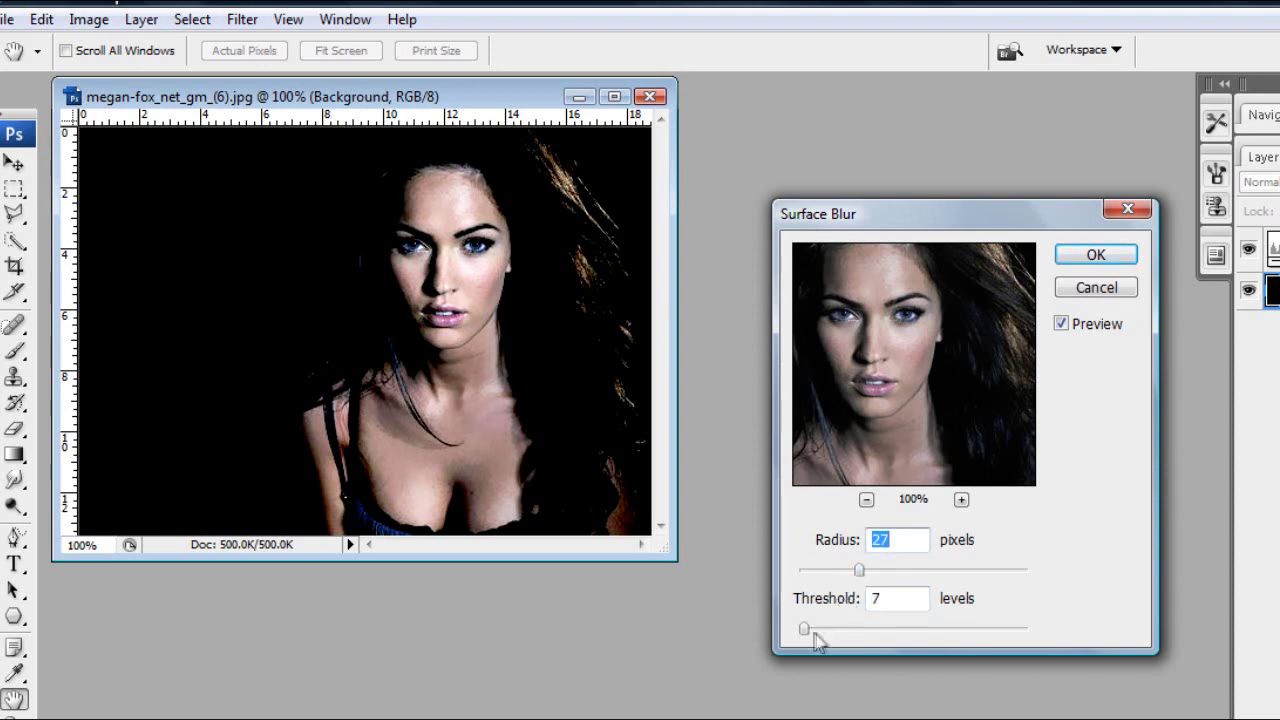
mouse_move(804, 632)
mouse_down()
mouse_move(828, 632)
mouse_move(814, 632)
mouse_up()
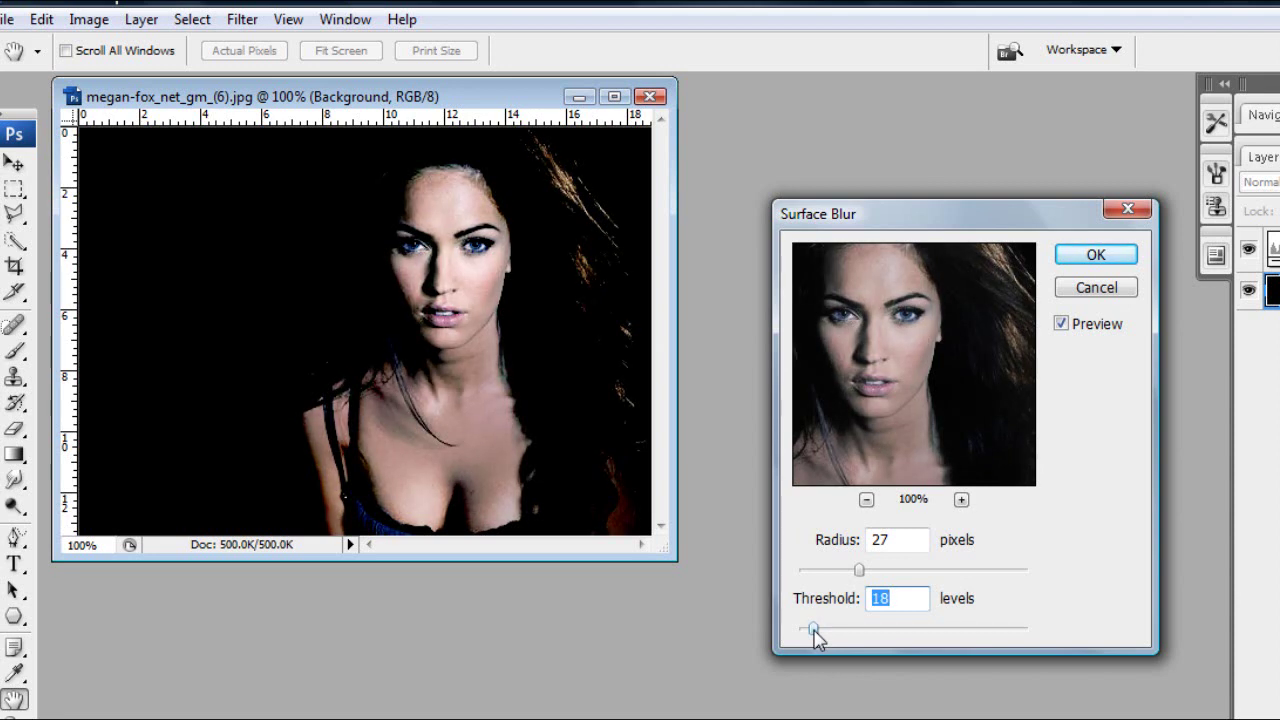
drag(814, 632, 815, 632)
click(1087, 262)
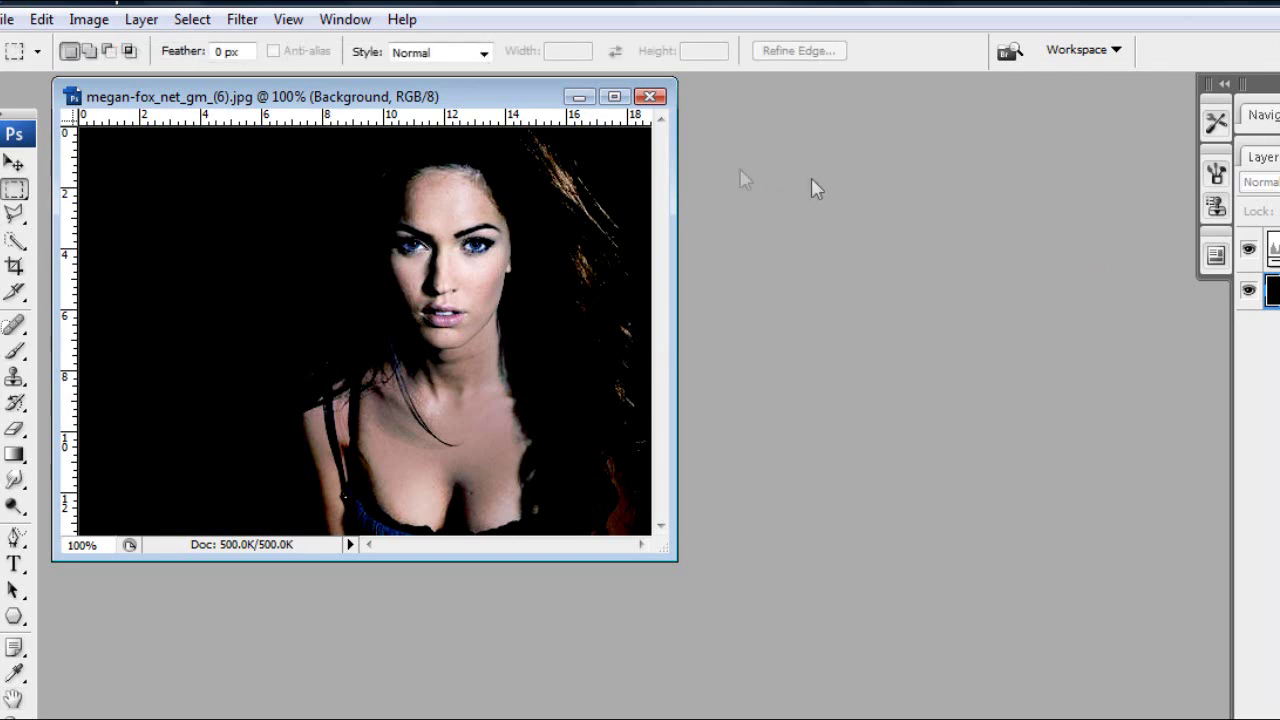